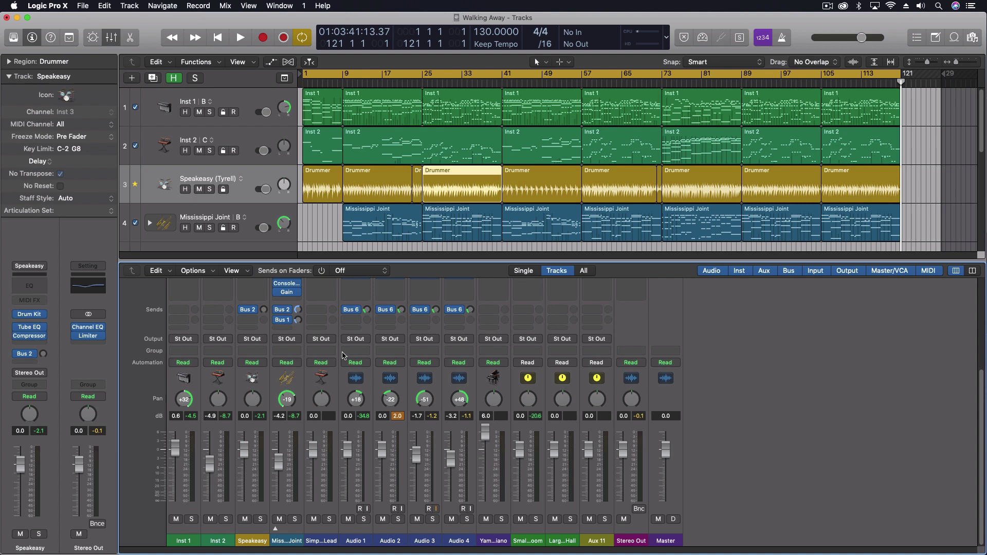
# Toggle the mixer out of view and back, then select the Stereo Out channel strip.
pyautogui.press('x')
pyautogui.press('x')
pyautogui.click(623, 542)
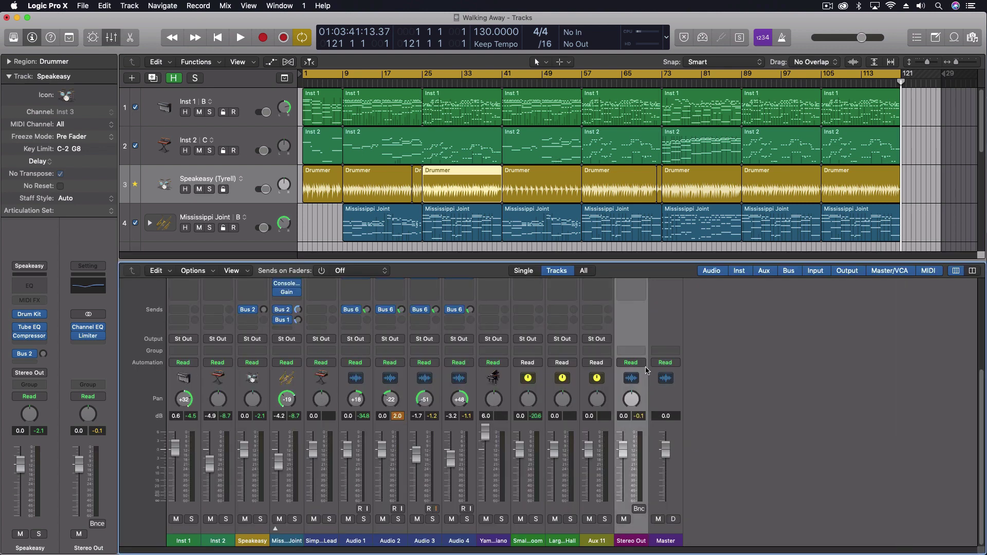
pyautogui.scroll(5, 640, 341)
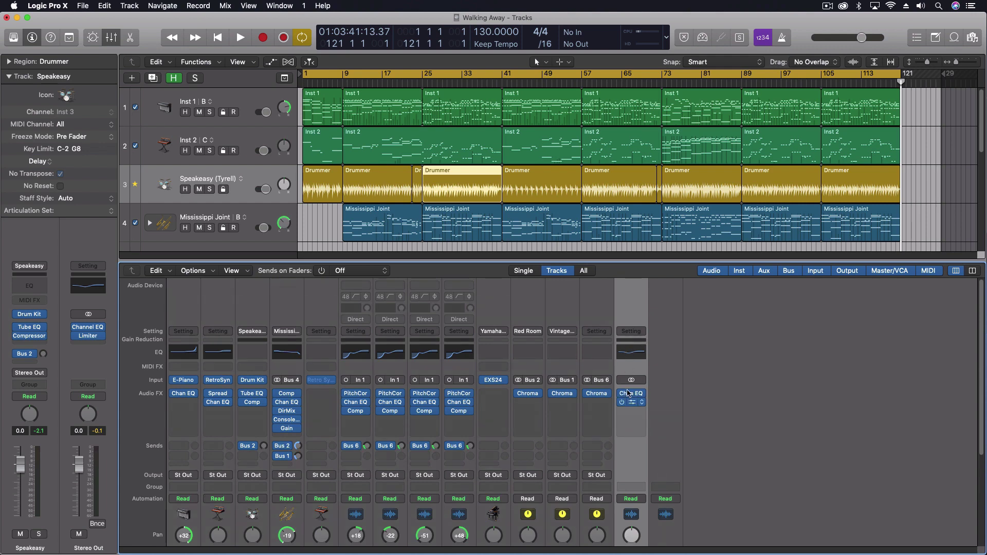
pyautogui.scroll(-3, 627, 432)
pyautogui.scroll(-4, 628, 432)
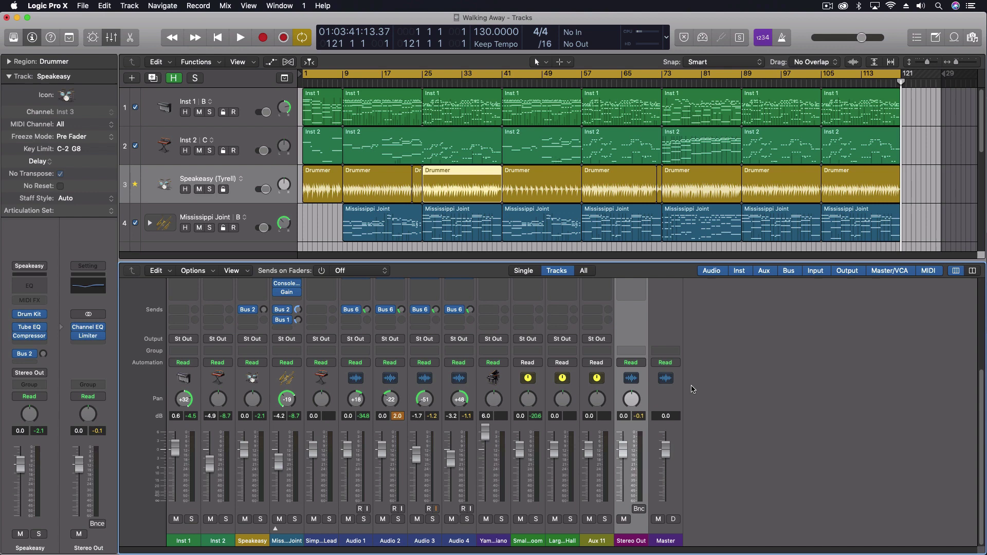
# On the Master strip, drop master volume to -18 dB, reset to 0 dB, then reselect Stereo Out.
pyautogui.click(670, 398)
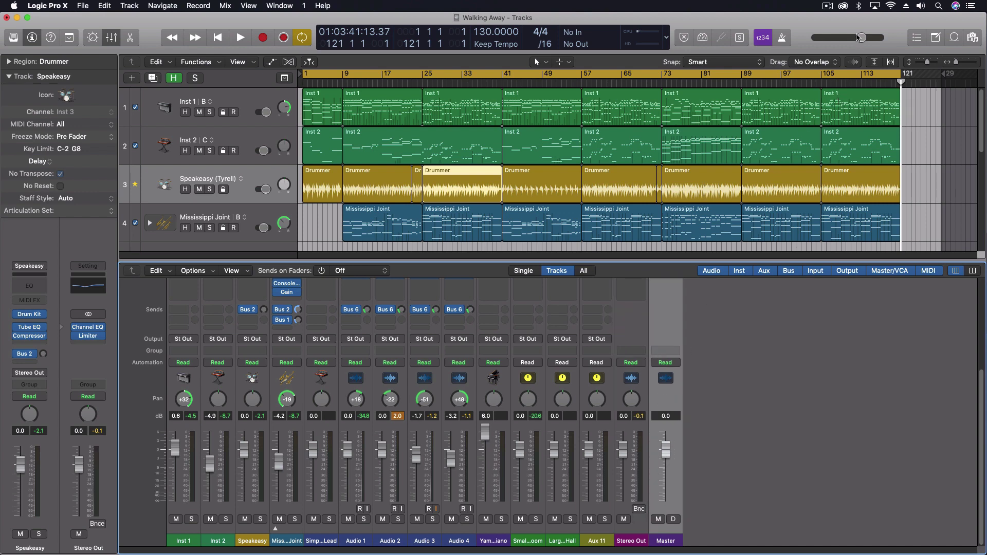
pyautogui.moveTo(860, 39); pyautogui.dragTo(802, 39)
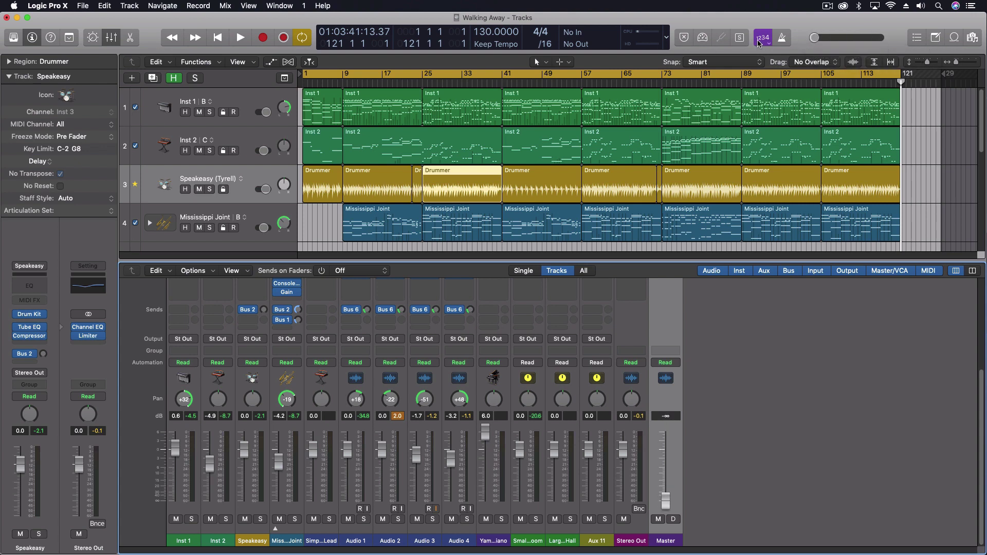
pyautogui.keyDown('alt'); pyautogui.click(826, 39); pyautogui.keyUp('alt')
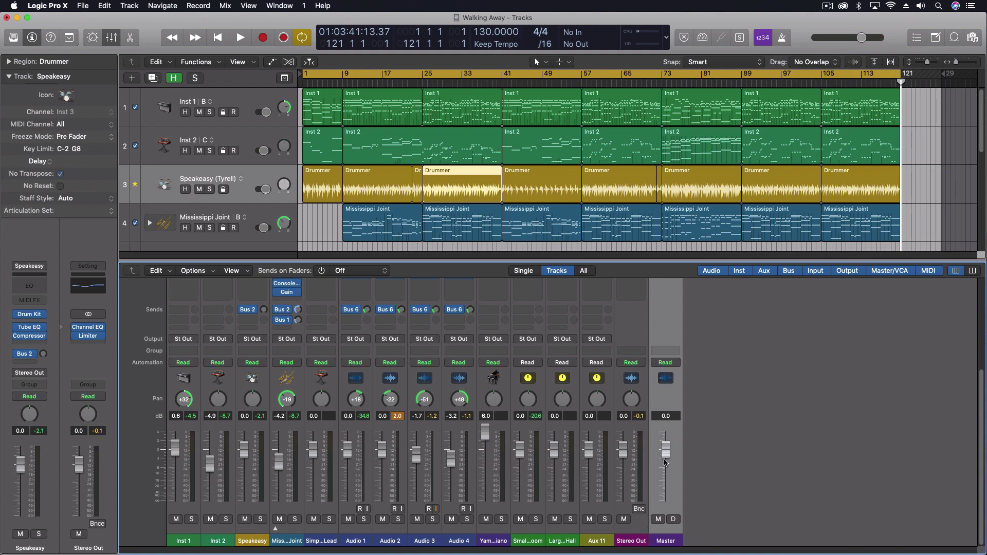
pyautogui.click(638, 543)
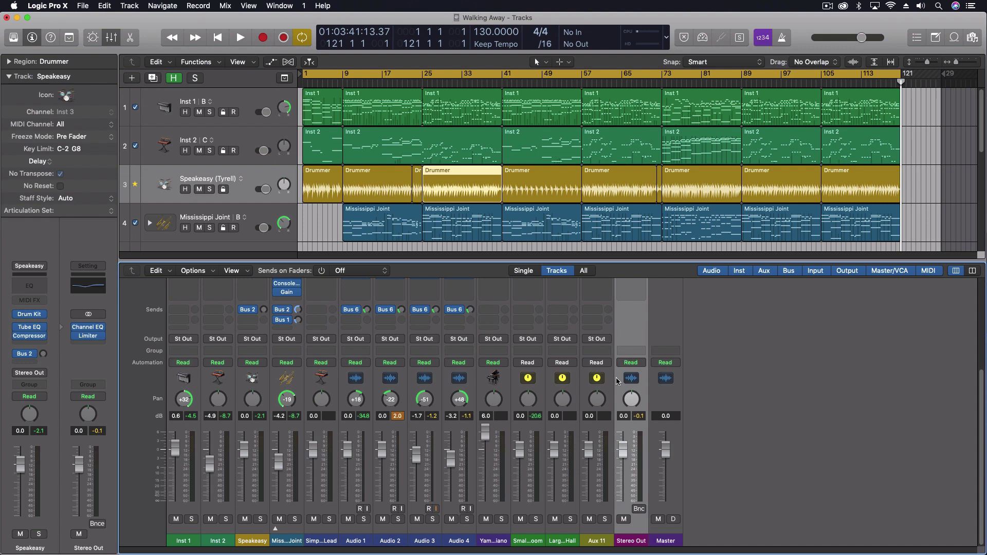
pyautogui.scroll(5, 624, 317)
pyautogui.scroll(-5, 637, 350)
# Show the Stereo Out output as a track and enlarge the Tracks area over the mixer.
pyautogui.rightClick(637, 526)
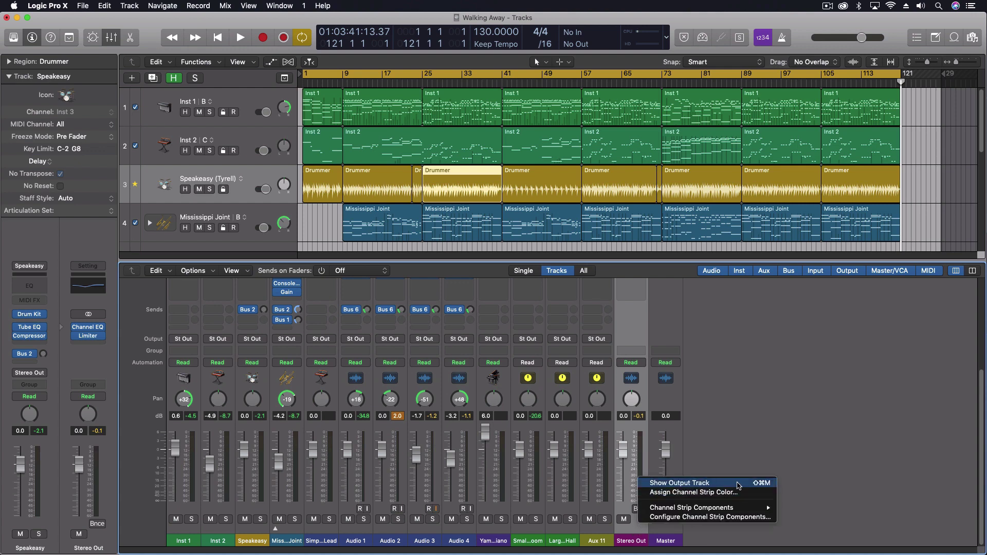
pyautogui.click(693, 484)
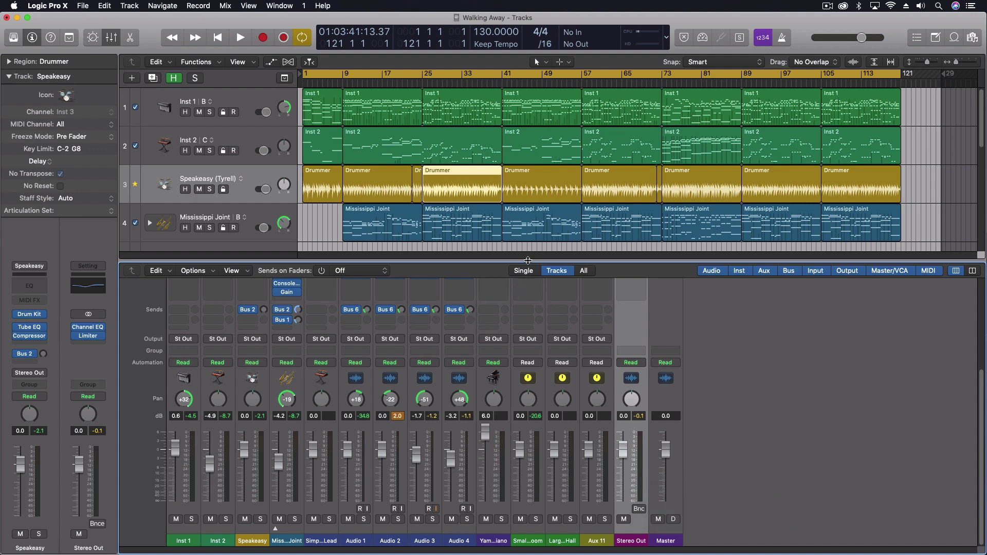
pyautogui.moveTo(529, 261); pyautogui.dragTo(540, 488)
pyautogui.scroll(-3, 396, 341)
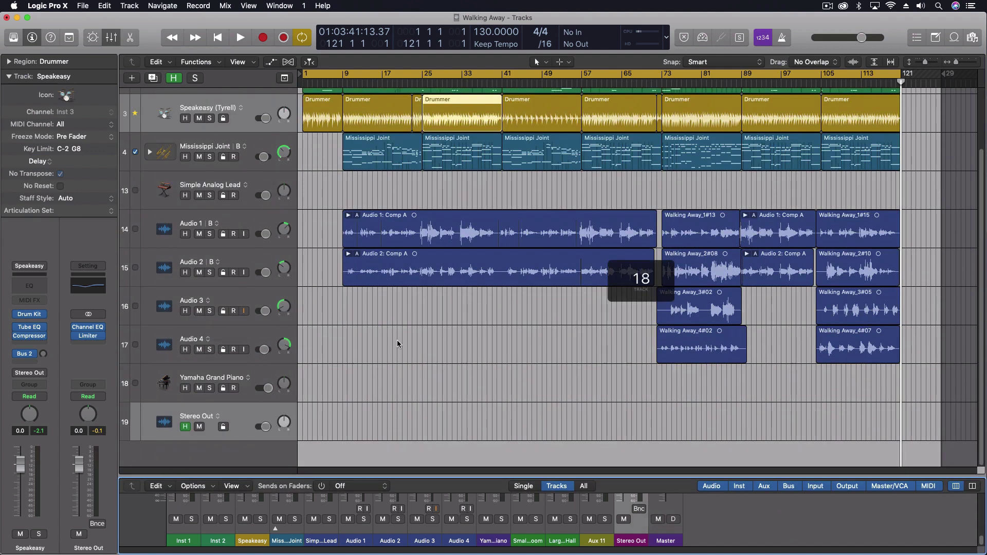
# Set the Stereo Out track's automation parameter to Volume, then hide the automation lanes.
pyautogui.click(254, 412)
pyautogui.click(185, 427)
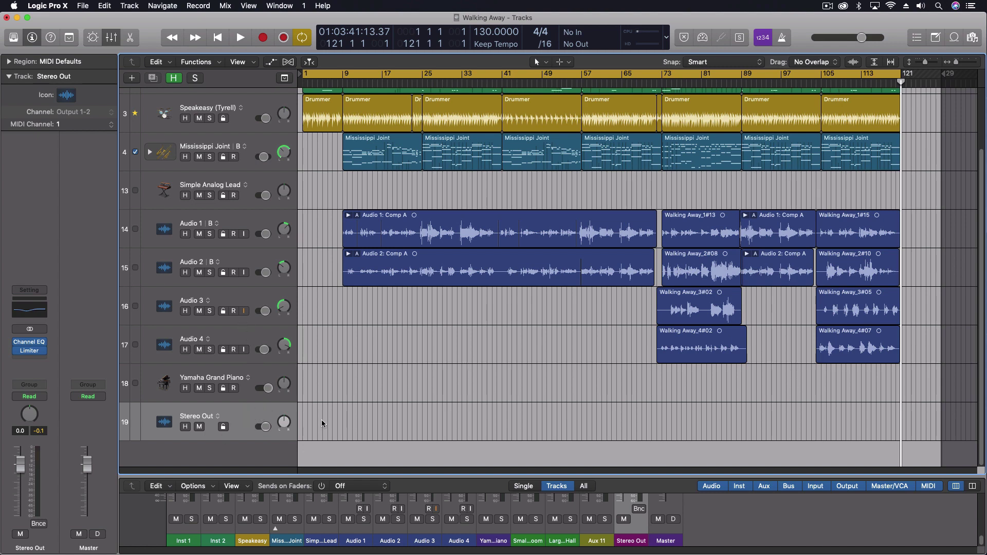
pyautogui.press('a')
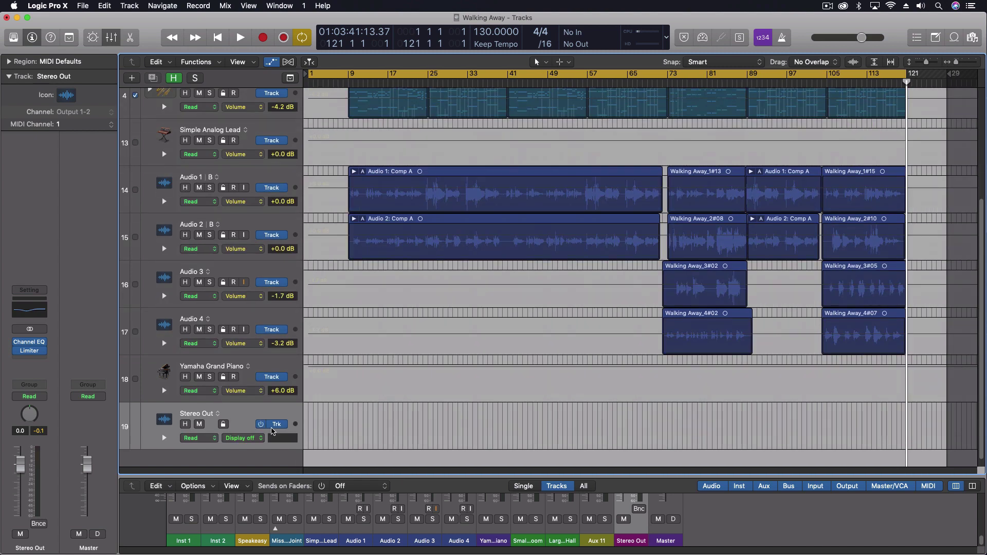
pyautogui.click(235, 442)
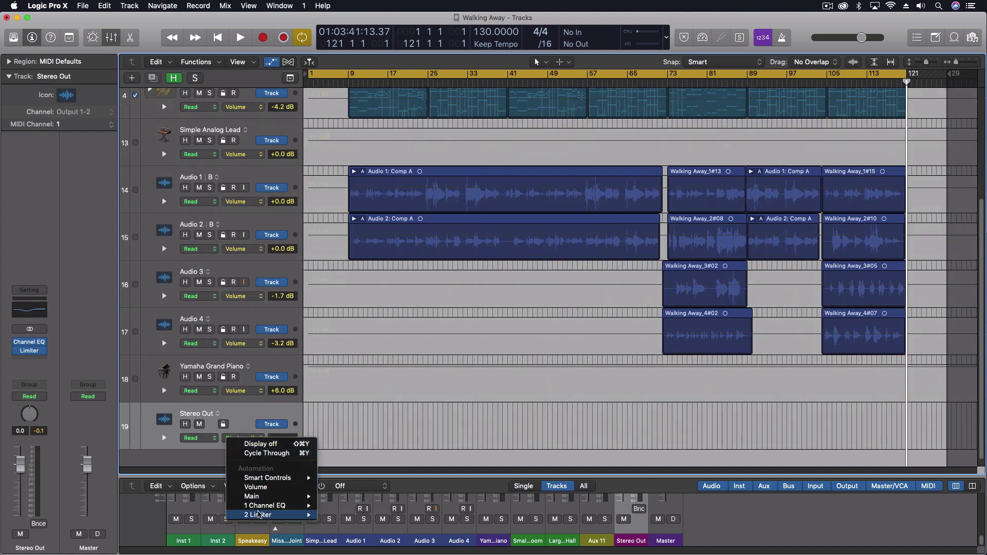
pyautogui.click(259, 487)
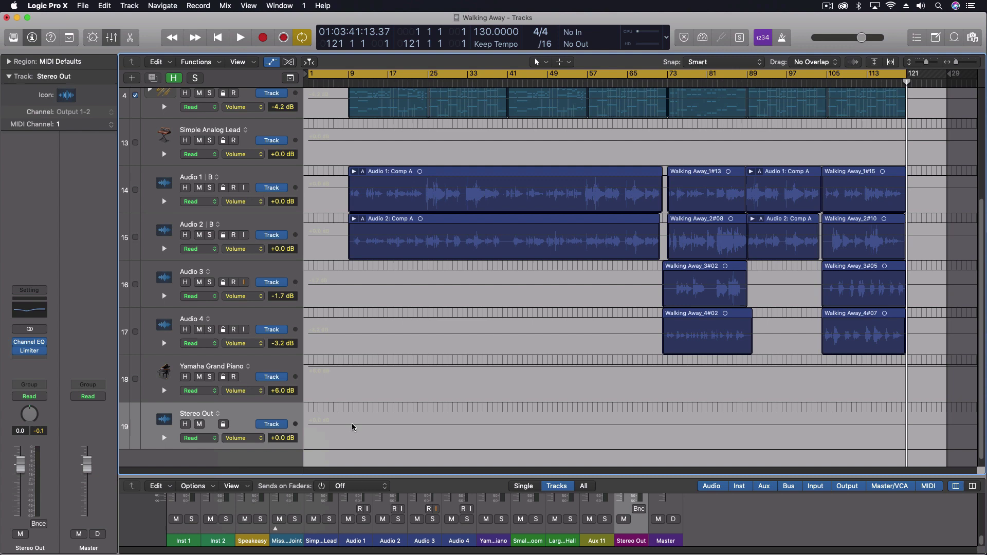
pyautogui.press('a')
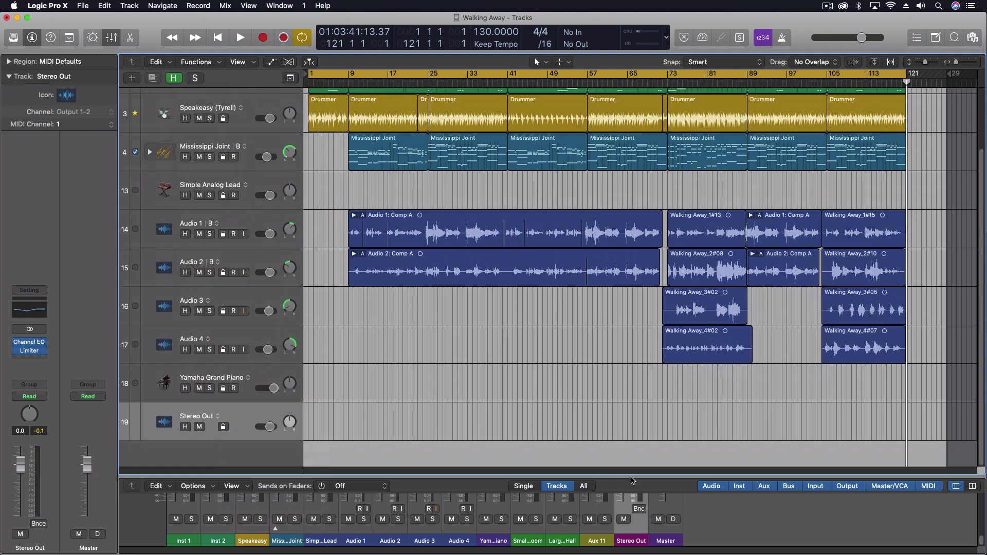
# Enlarge the mixer and create a track from the Master channel strip.
pyautogui.moveTo(631, 477); pyautogui.dragTo(626, 230)
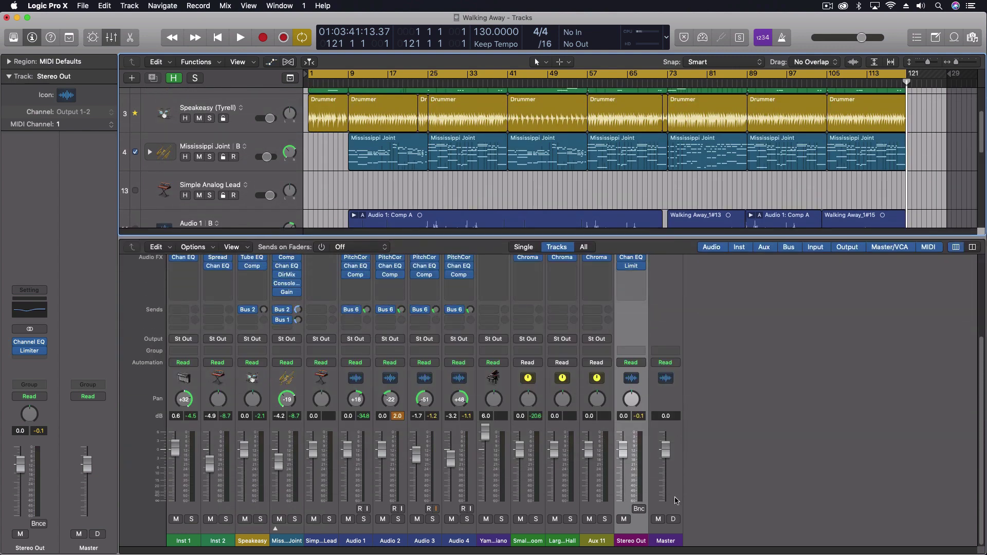
pyautogui.click(664, 538)
pyautogui.rightClick(664, 538)
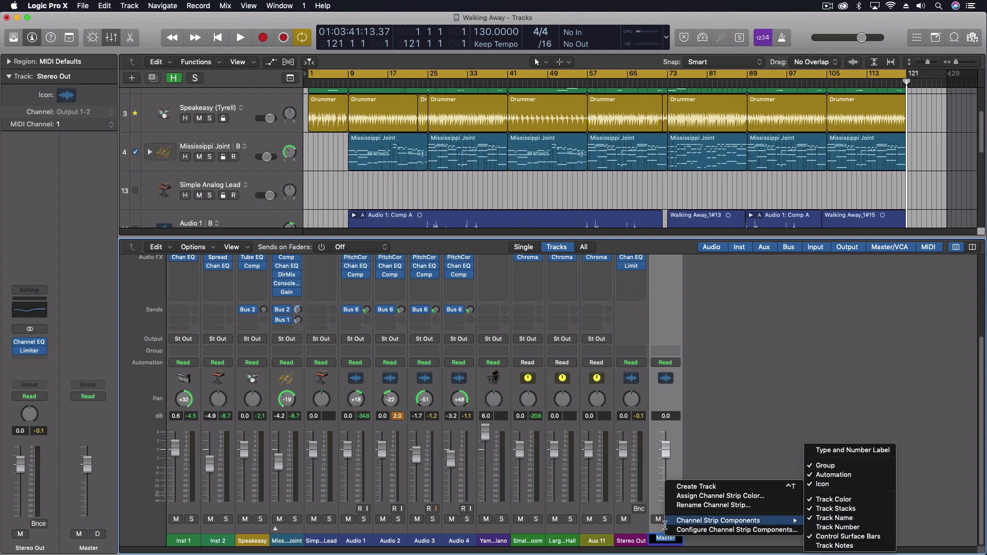
pyautogui.click(657, 537)
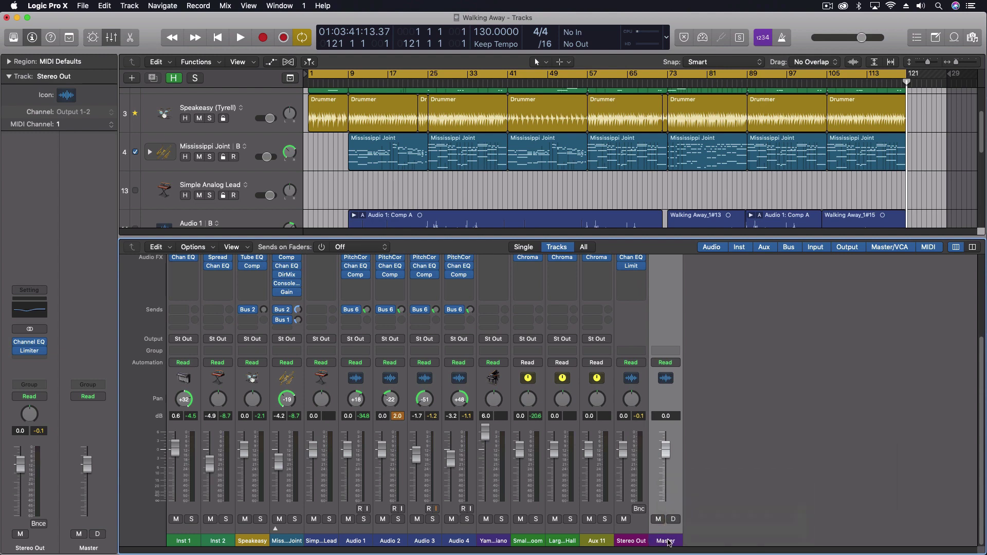
pyautogui.rightClick(664, 543)
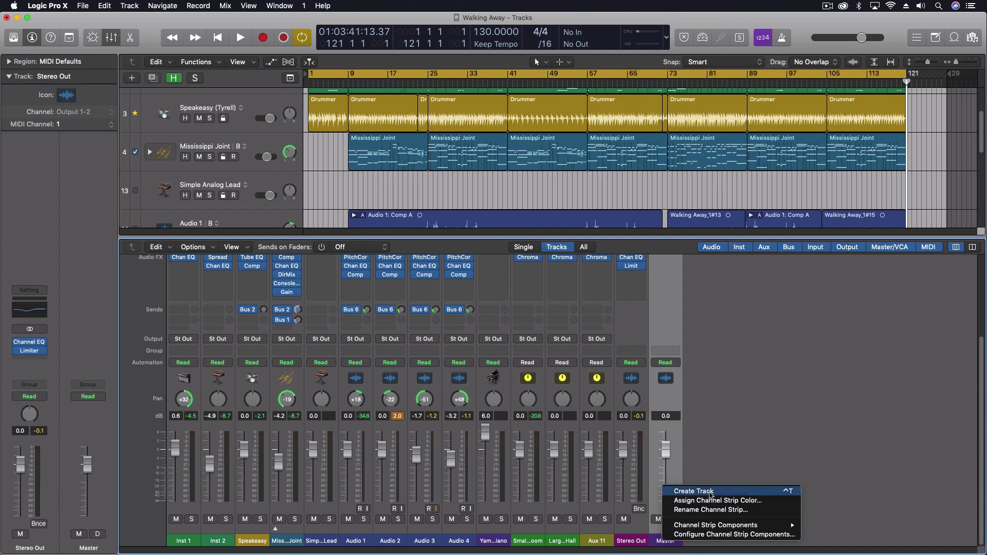
pyautogui.click(711, 492)
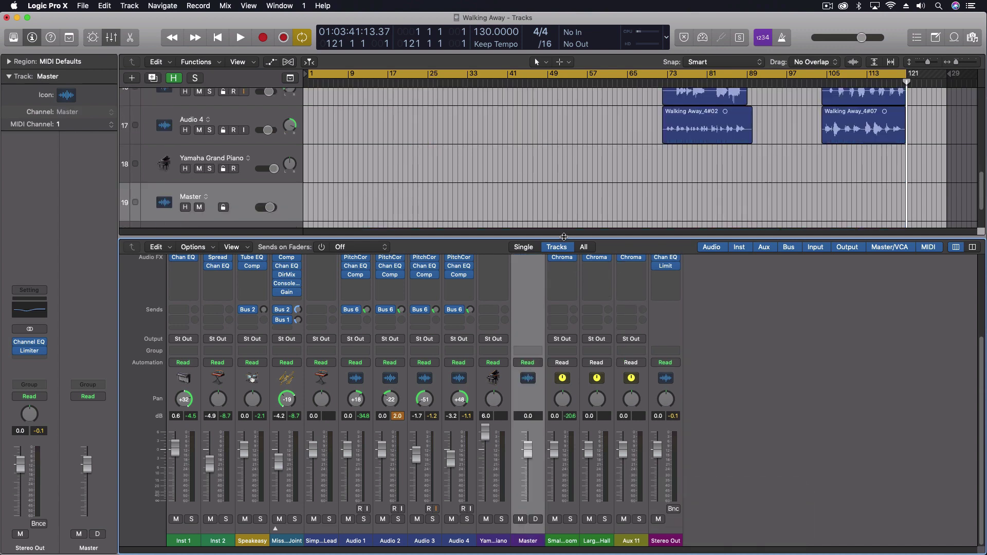
# Move the Master track up and draw a volume fade-out to -102 dB at the song's end.
pyautogui.moveTo(564, 236); pyautogui.dragTo(596, 480)
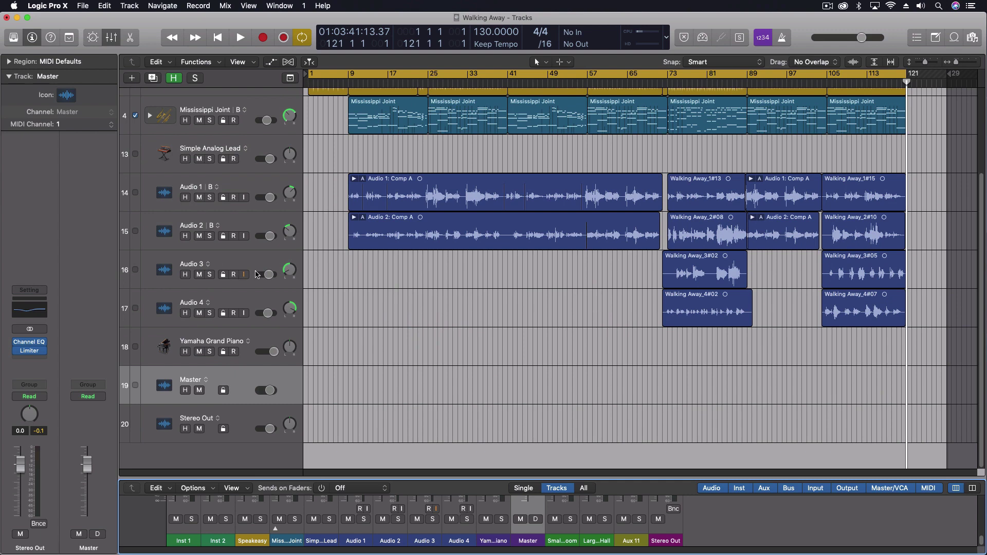
pyautogui.moveTo(261, 387)
pyautogui.mouseDown()
pyautogui.moveTo(248, 378)
pyautogui.moveTo(252, 192)
pyautogui.moveTo(262, 398)
pyautogui.mouseUp()
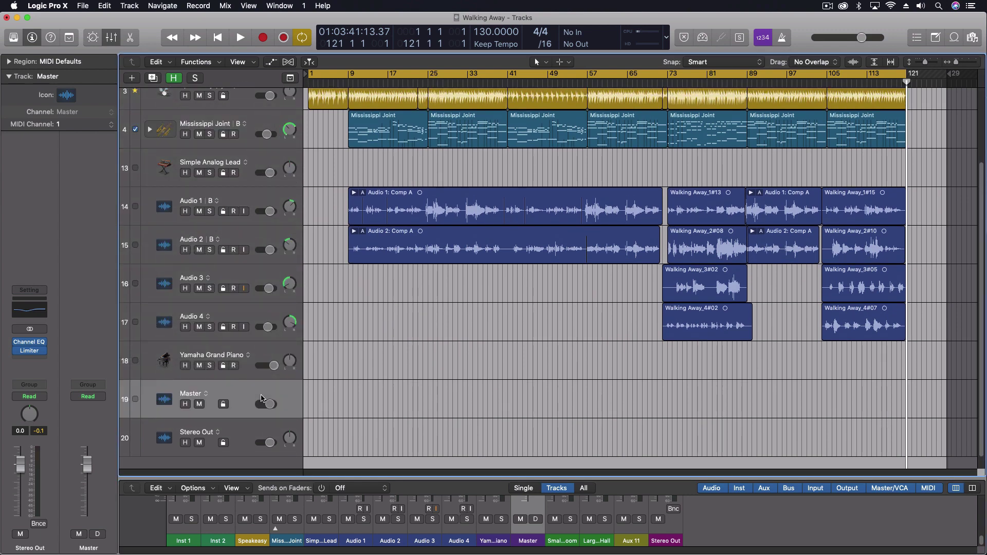
pyautogui.press('a')
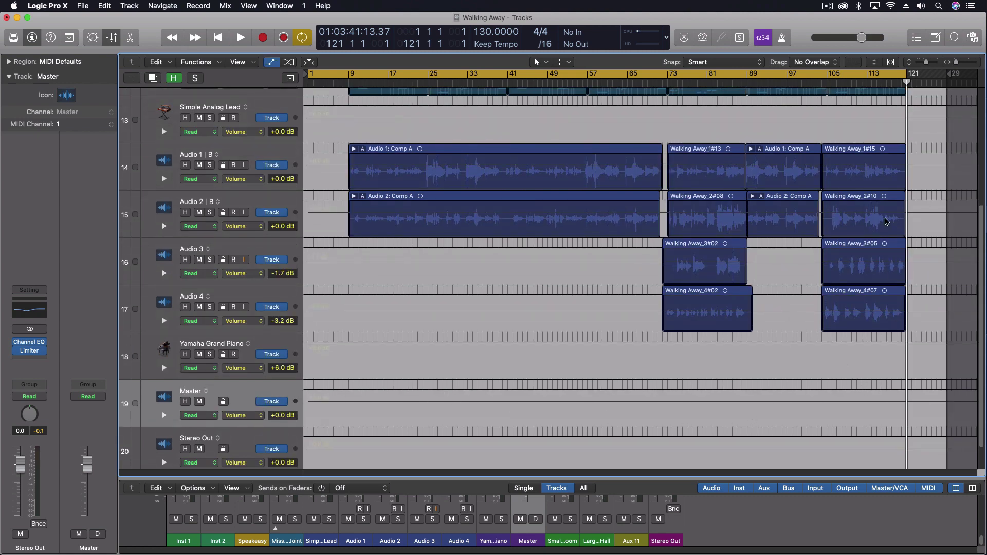
pyautogui.press('super+Right')
pyautogui.press('super+Right')
pyautogui.press('super+Right')
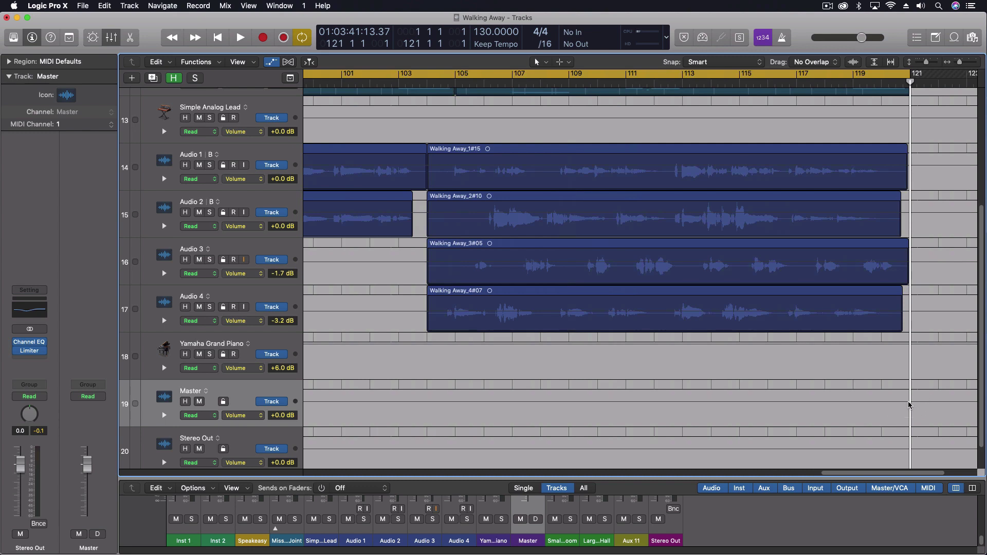
pyautogui.click(908, 405)
pyautogui.click(910, 404)
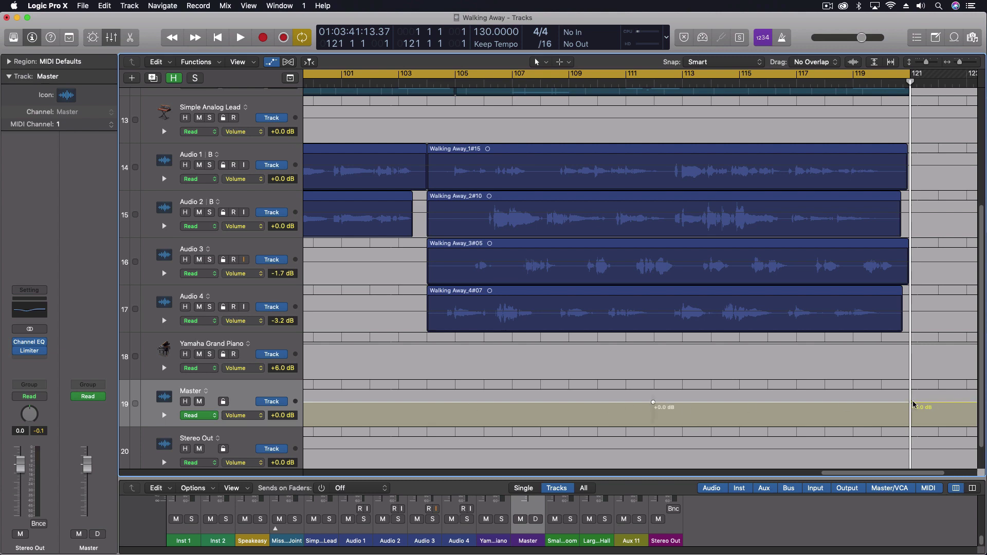
pyautogui.moveTo(914, 404); pyautogui.dragTo(897, 428)
# Use the Automation Curve Tool to bend the Master volume fade-out into a curve.
pyautogui.rightClick(792, 398)
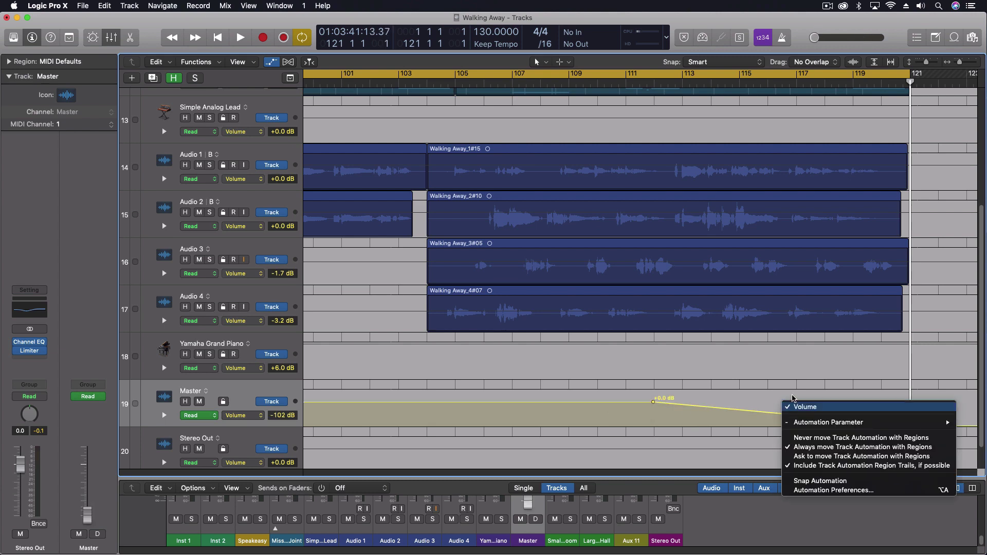
pyautogui.rightClick(536, 61)
pyautogui.click(536, 61)
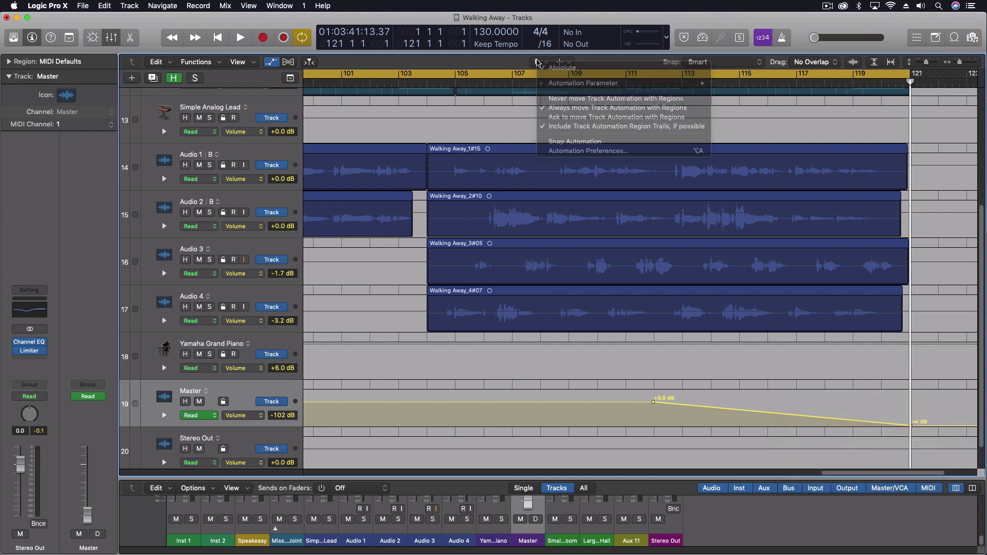
pyautogui.click(536, 62)
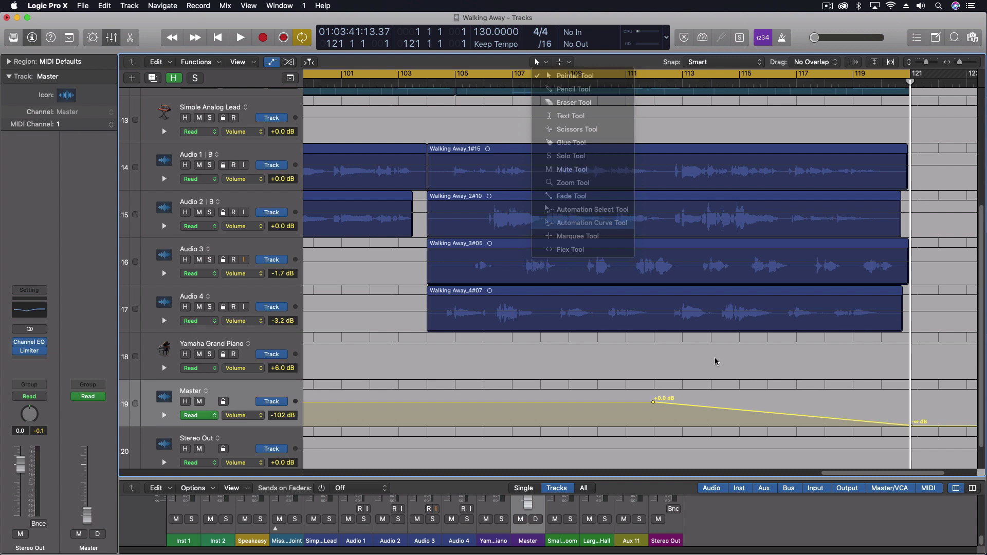
pyautogui.moveTo(734, 410)
pyautogui.mouseDown()
pyautogui.moveTo(743, 423)
pyautogui.moveTo(789, 423)
pyautogui.moveTo(688, 416)
pyautogui.moveTo(726, 410)
pyautogui.mouseUp()
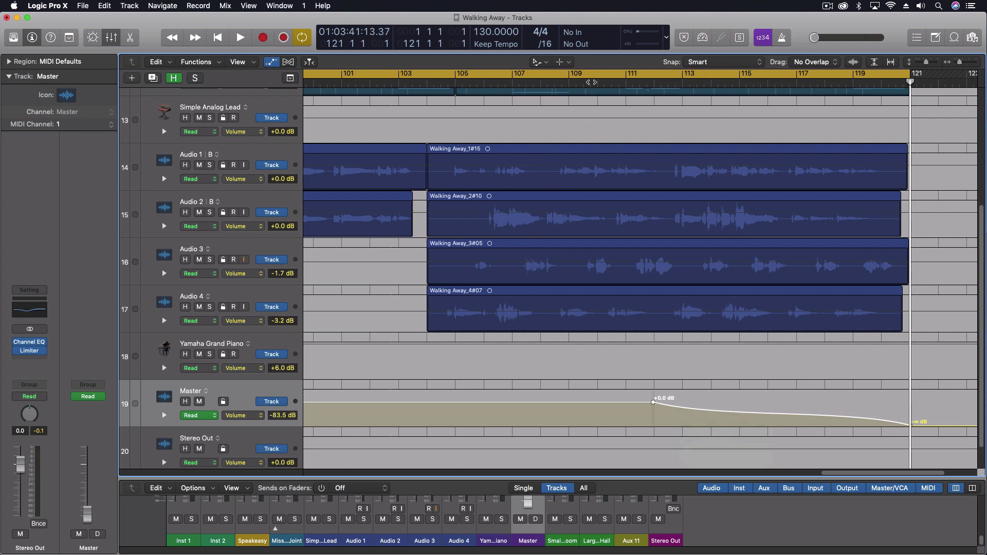
# Turn off Cycle and play from around bar 109 through the curved Master fade-out.
pyautogui.click(589, 80)
pyautogui.click(588, 80)
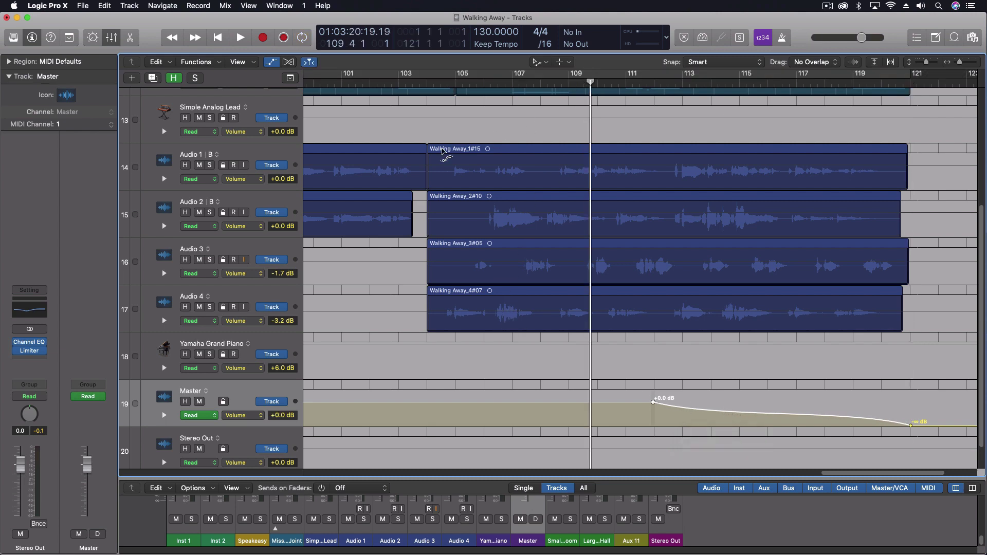
pyautogui.press('a')
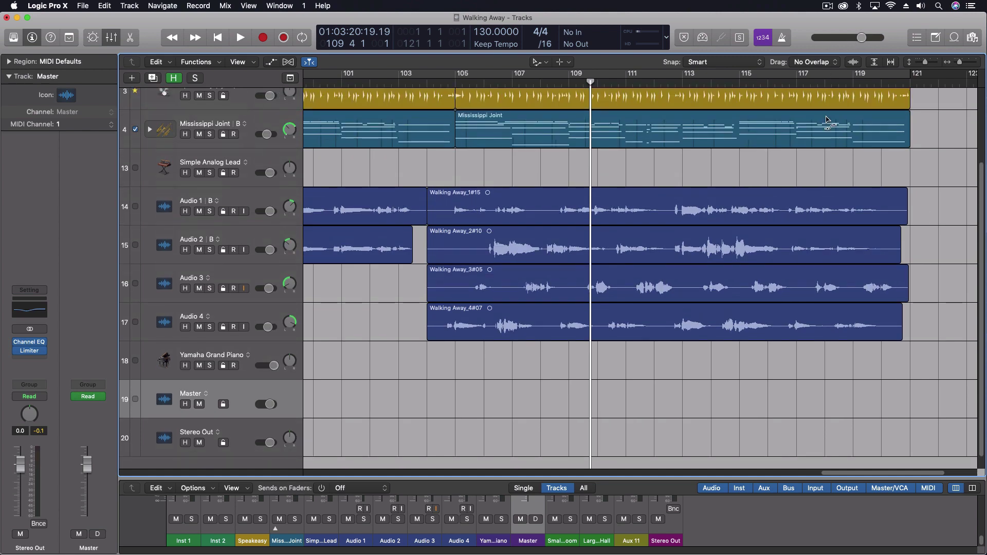
pyautogui.press('space')
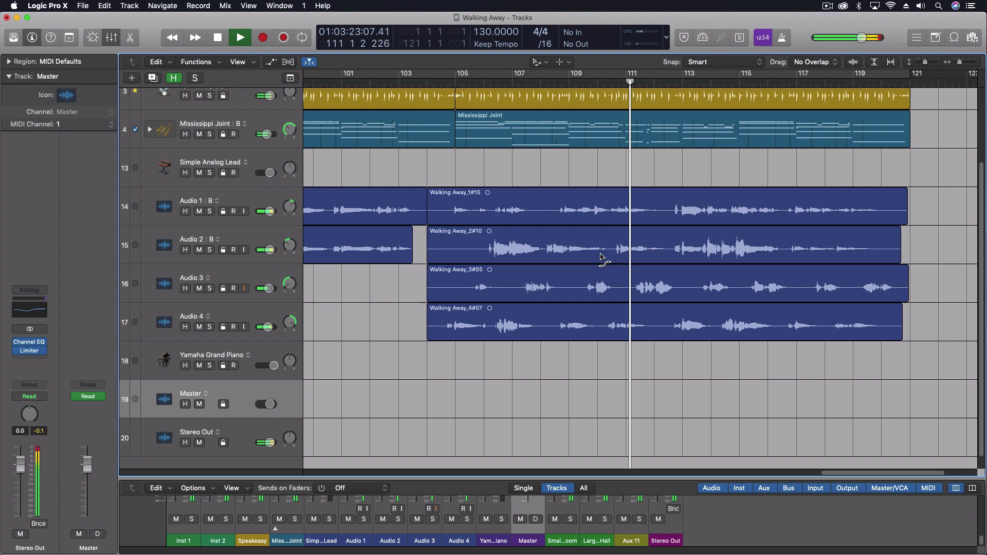
pyautogui.press('a')
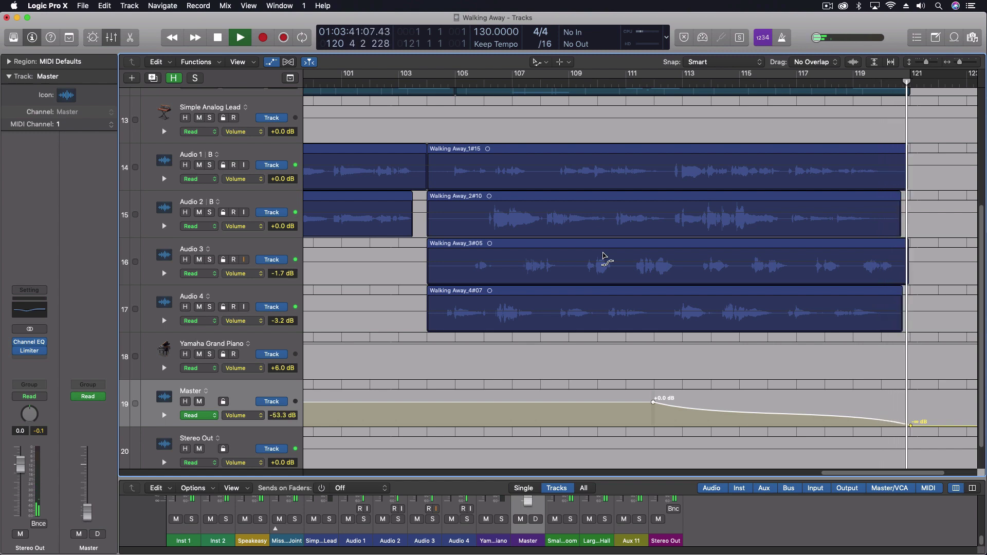
pyautogui.press('space')
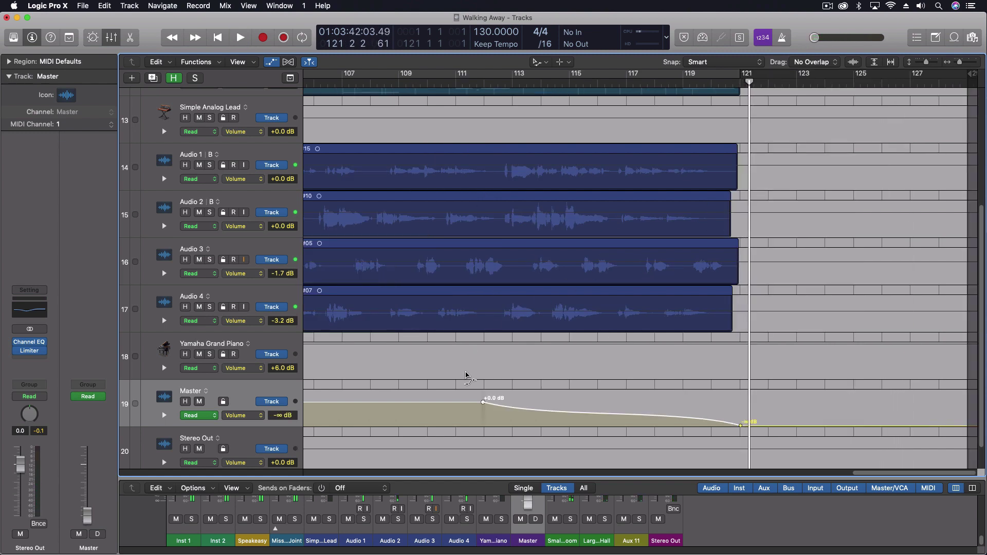
pyautogui.scroll(-2, 251, 393)
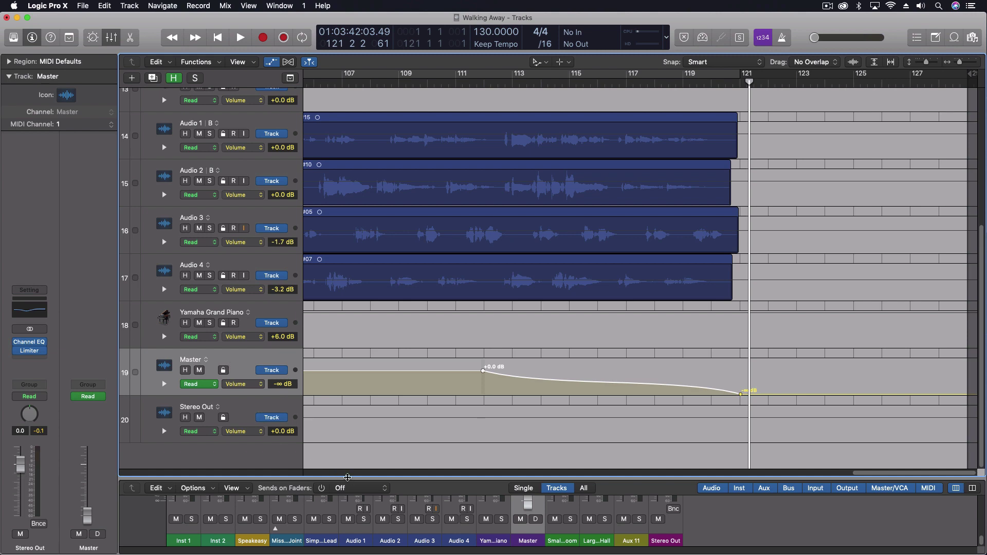
# Enlarge the mixer and switch its view through Single, Tracks, then All channel strips.
pyautogui.moveTo(348, 477); pyautogui.dragTo(348, 138)
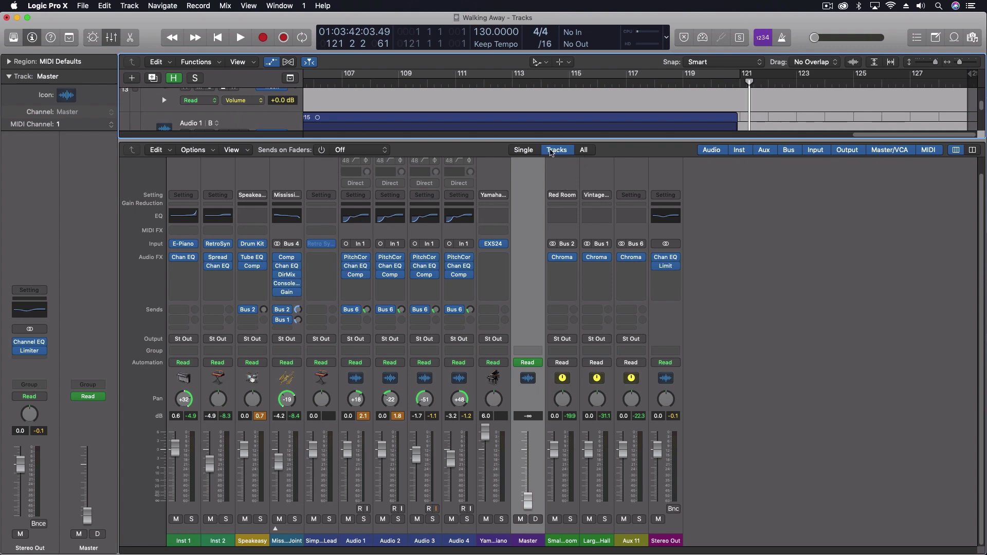
pyautogui.click(532, 152)
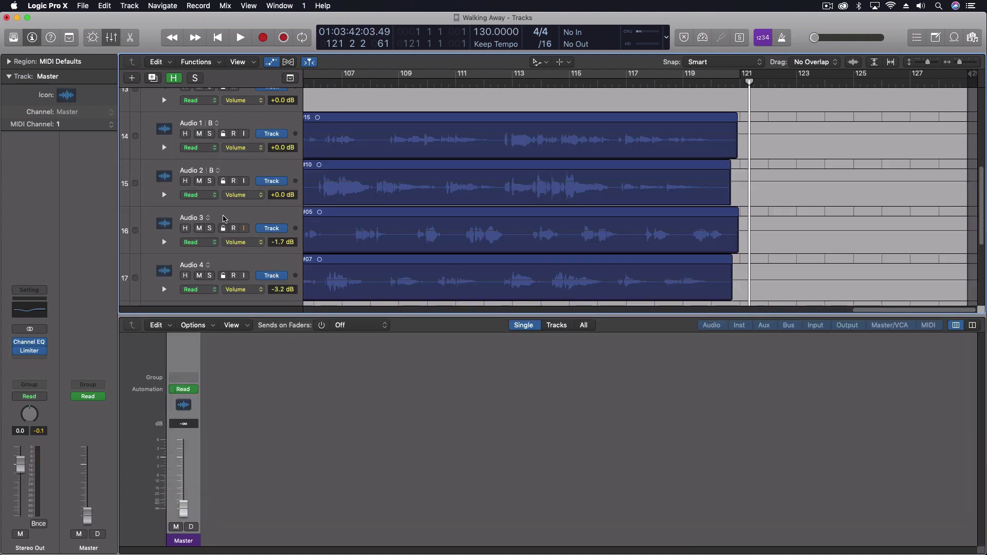
pyautogui.click(225, 219)
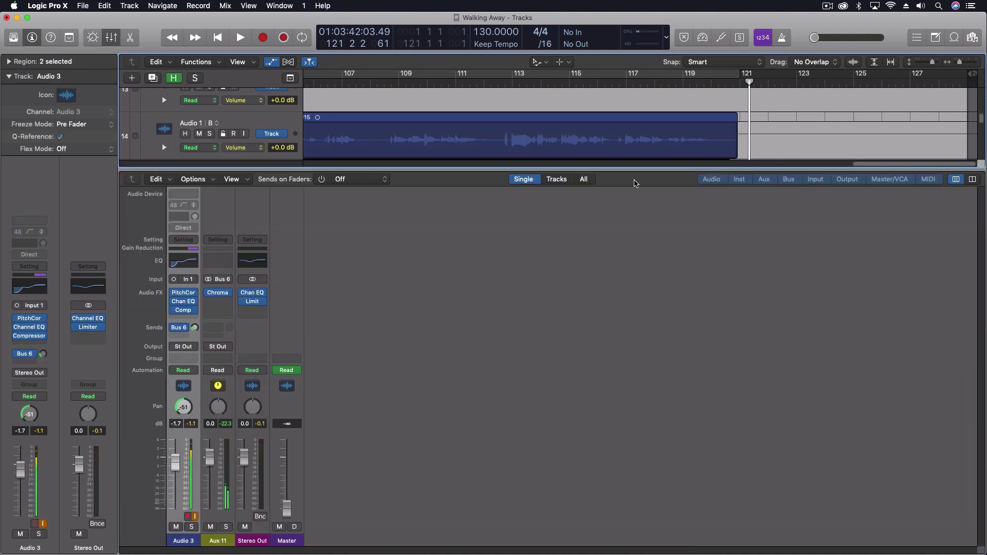
pyautogui.click(556, 179)
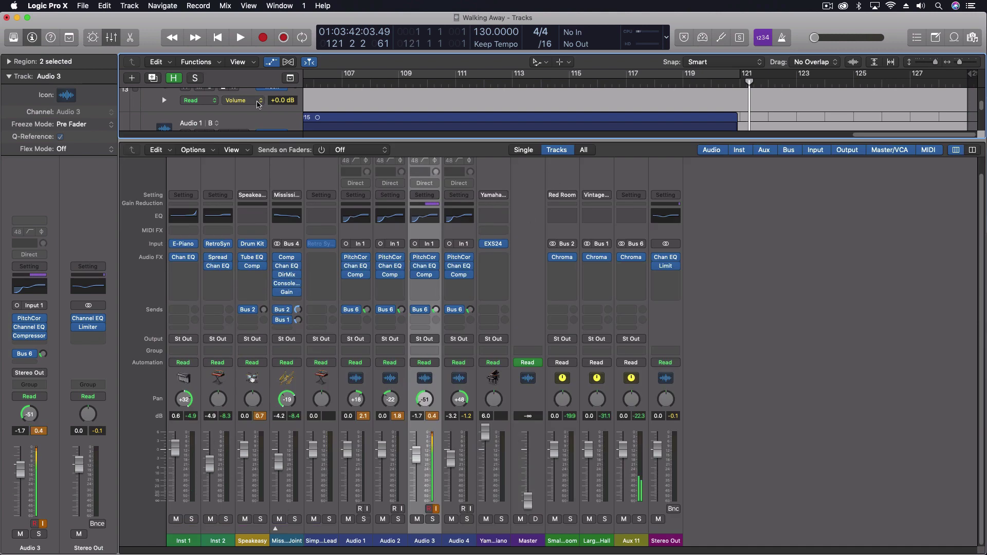
pyautogui.click(583, 149)
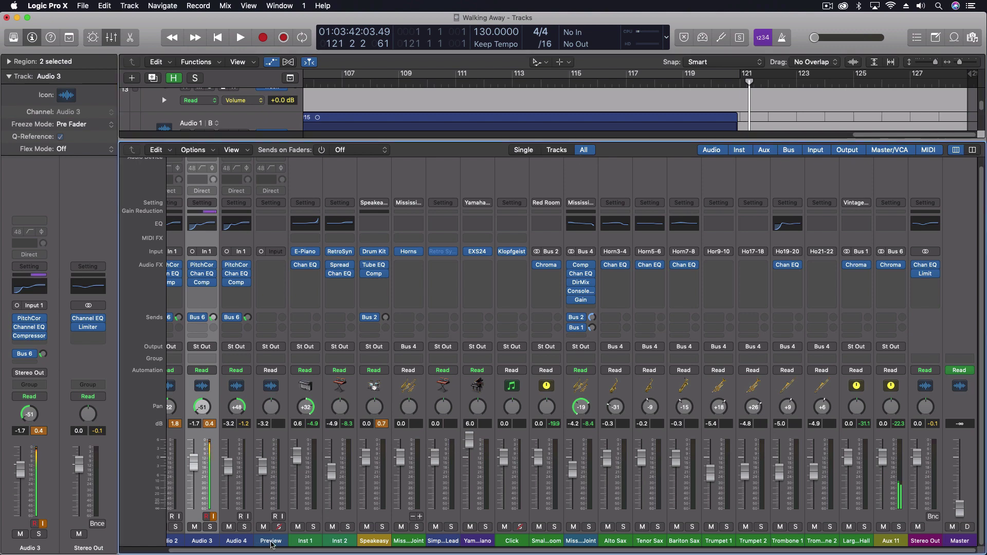
pyautogui.click(272, 542)
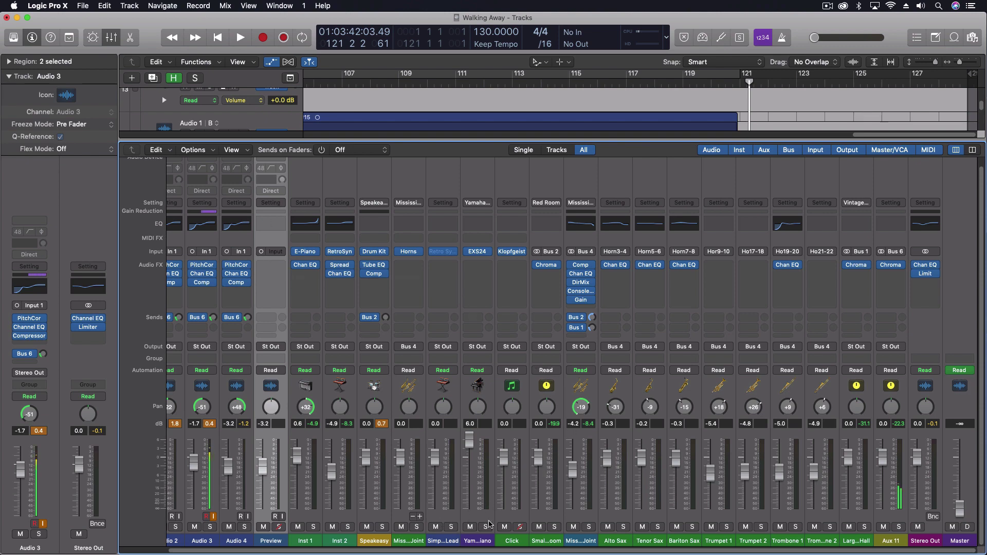
pyautogui.click(521, 539)
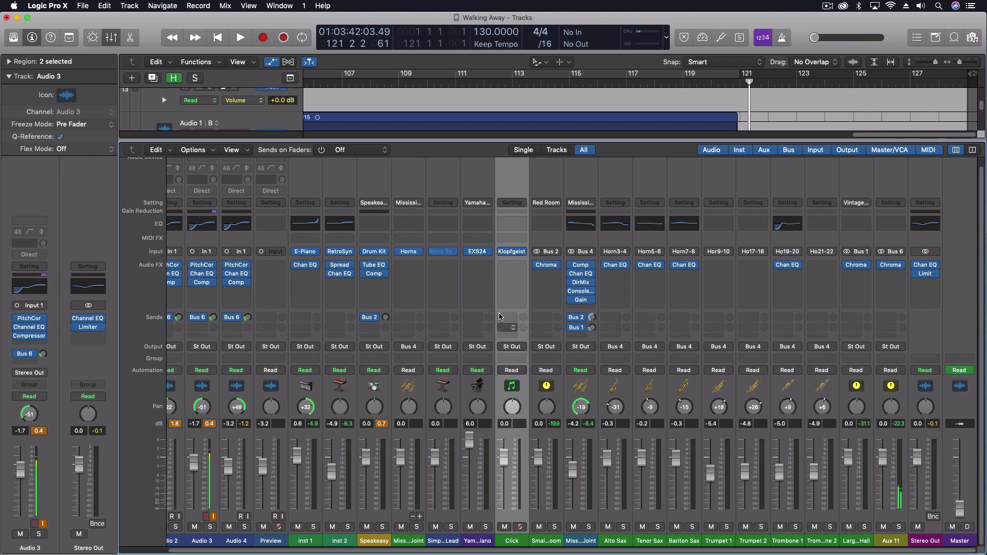
pyautogui.click(511, 251)
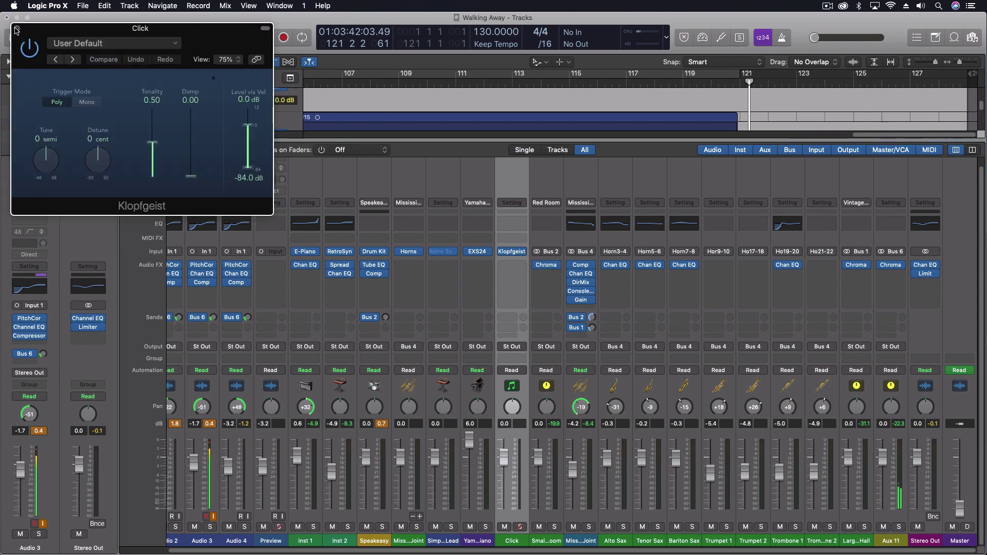
pyautogui.click(16, 30)
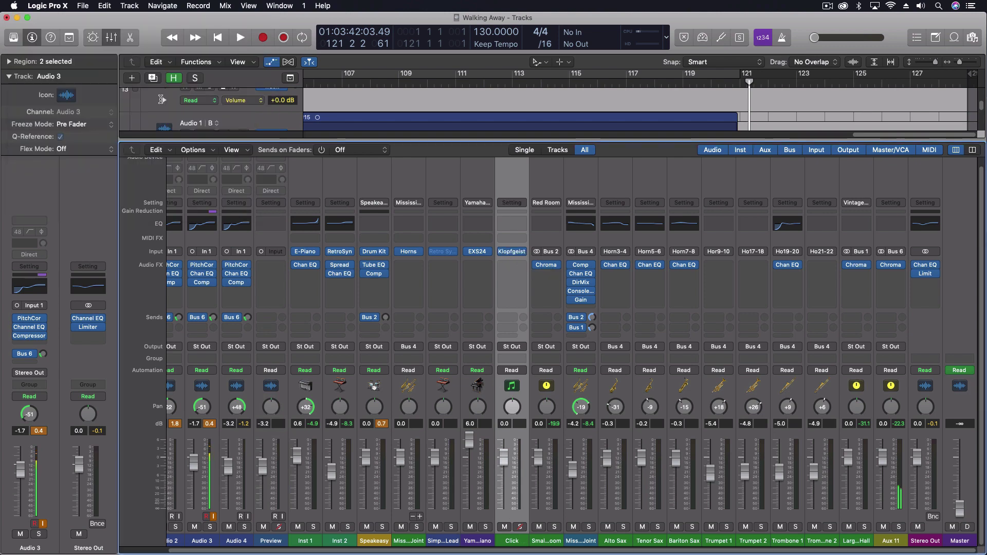
# Create a Click track from the Click strip, close the mixer, and move it below Master.
pyautogui.rightClick(508, 543)
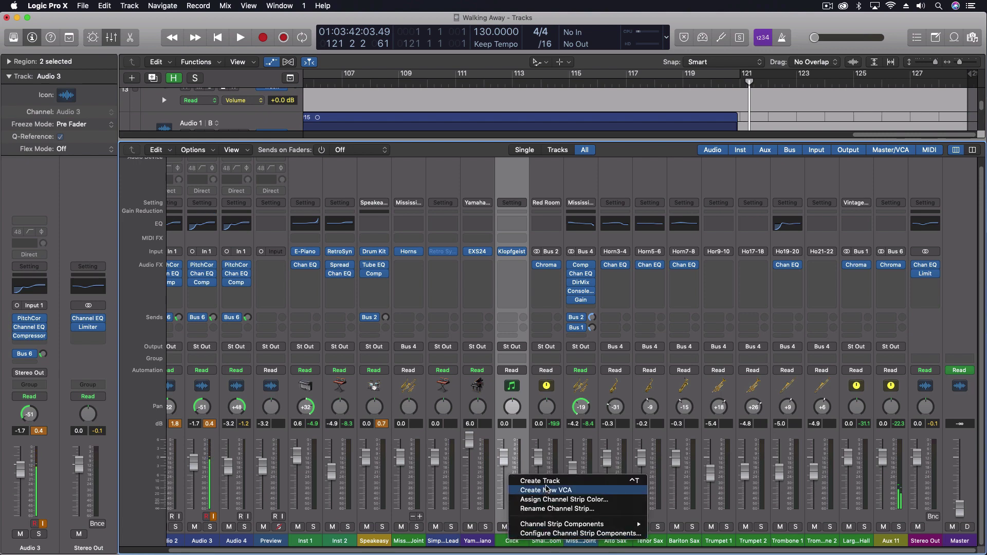
pyautogui.click(548, 482)
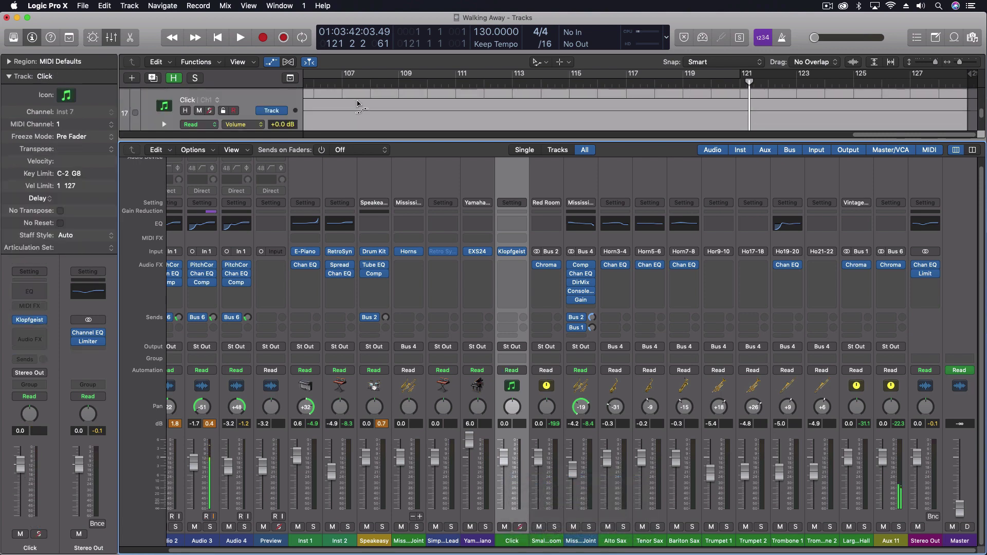
pyautogui.press('x')
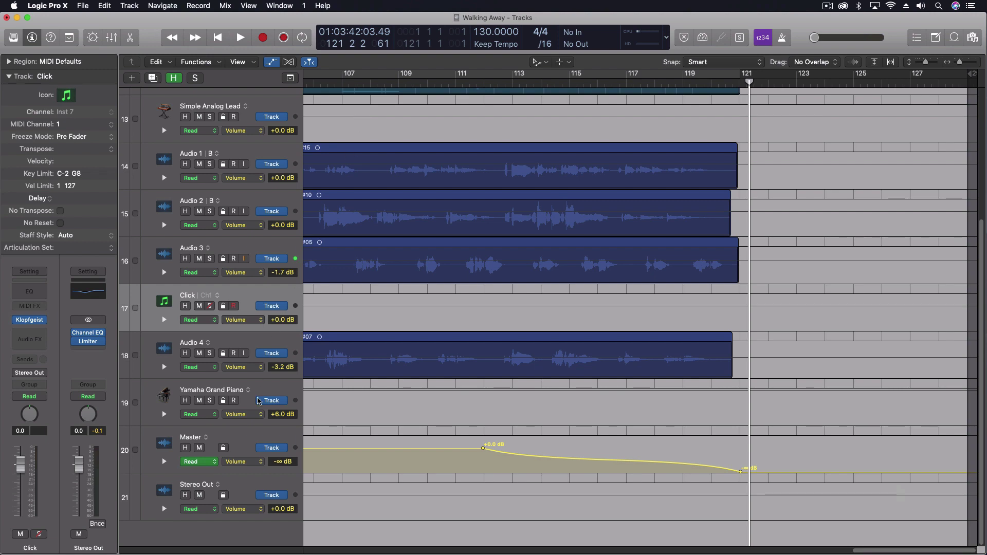
pyautogui.press('a')
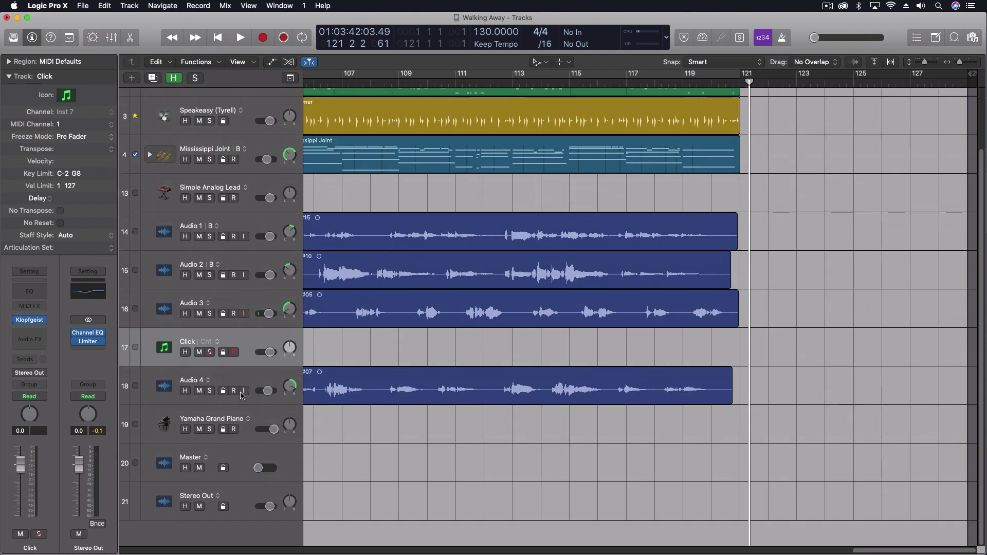
pyautogui.moveTo(256, 340); pyautogui.dragTo(218, 501)
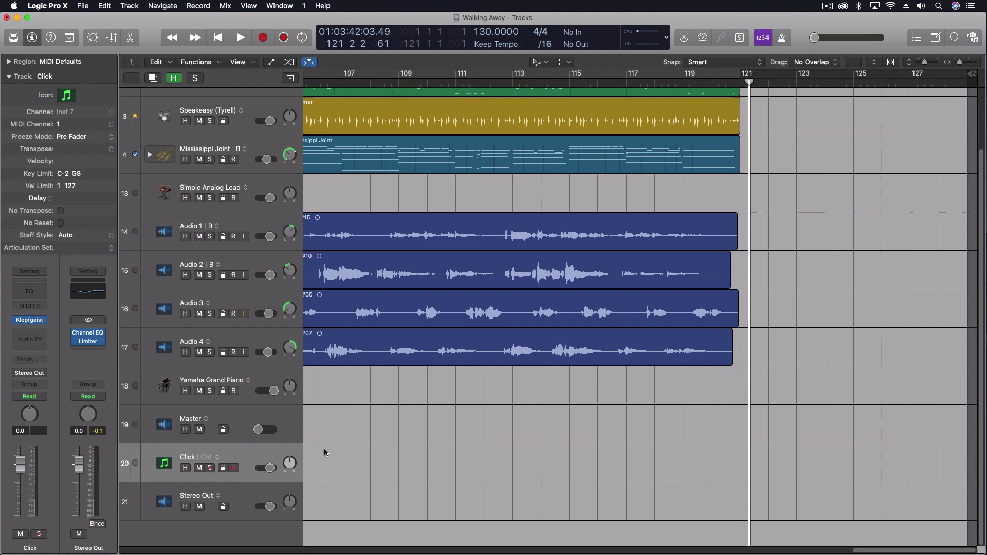
pyautogui.hscroll(-15, 323, 449)
# Scroll to the song start, toggle the metronome on and off, and reopen the mixer with X.
pyautogui.hscroll(-2, 322, 452)
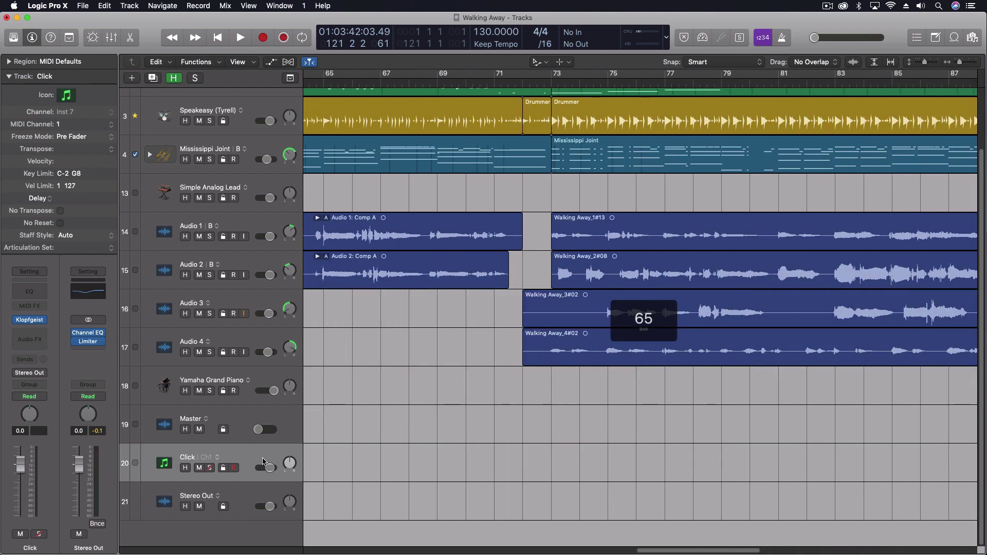
pyautogui.hscroll(-20, 322, 455)
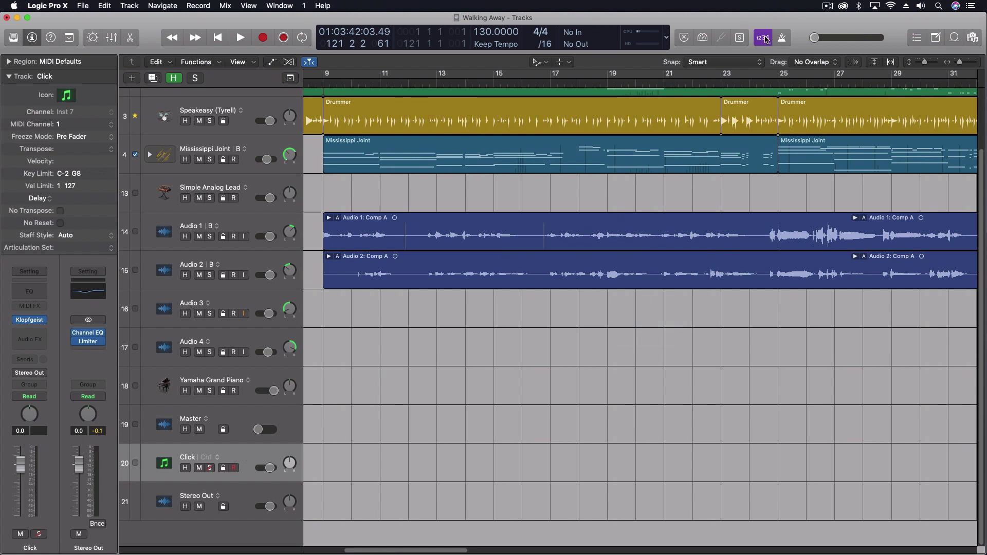
pyautogui.click(780, 38)
pyautogui.click(780, 38)
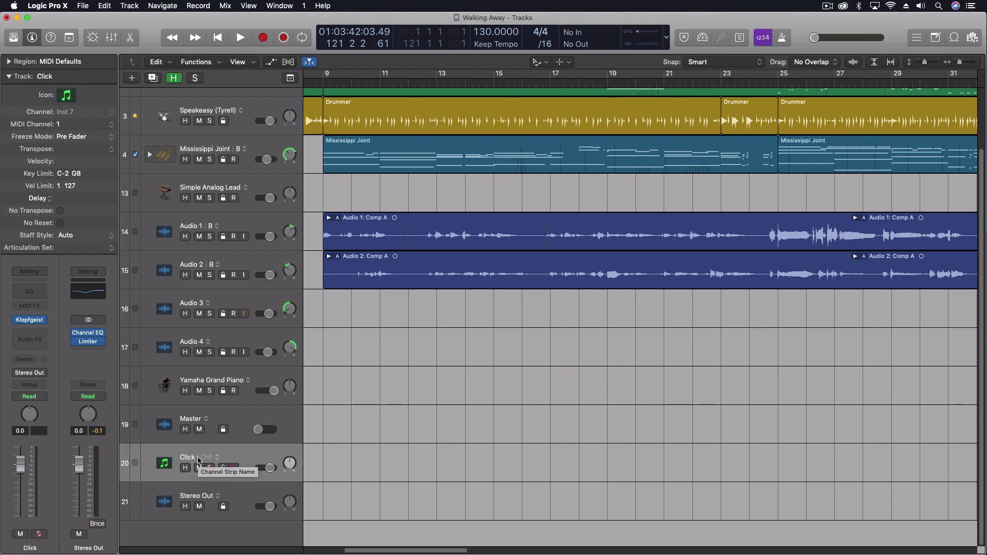
pyautogui.press('x')
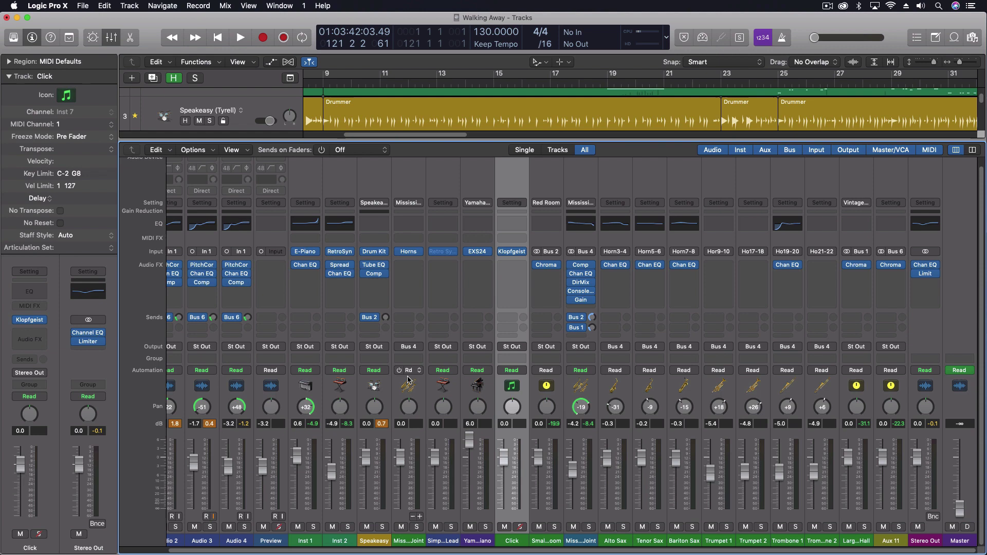